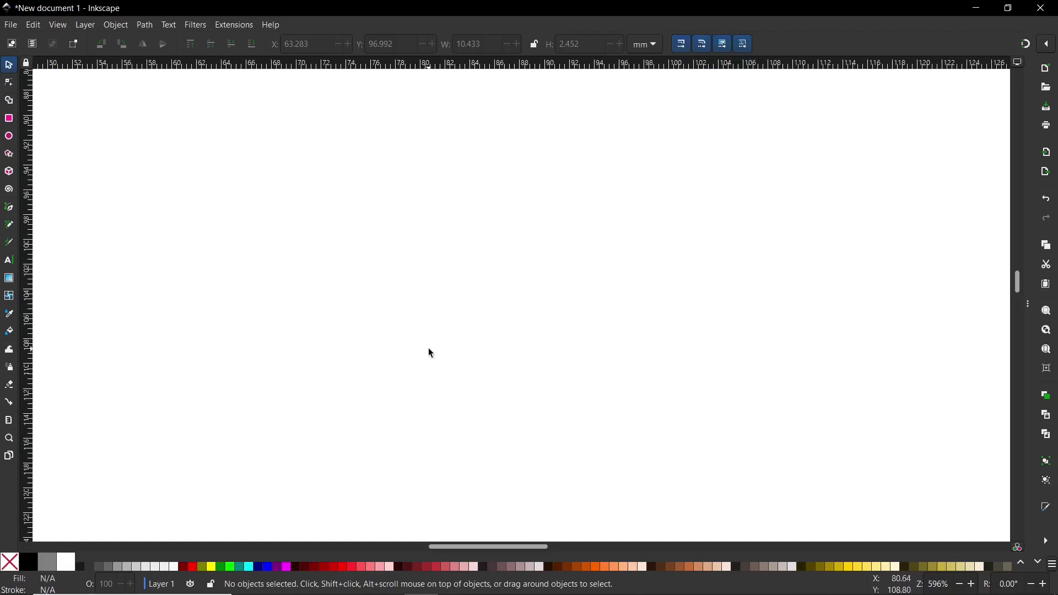
- Bring up File Explorer showing super-shape-font.zip in the Font folder
key(alt+Tab)
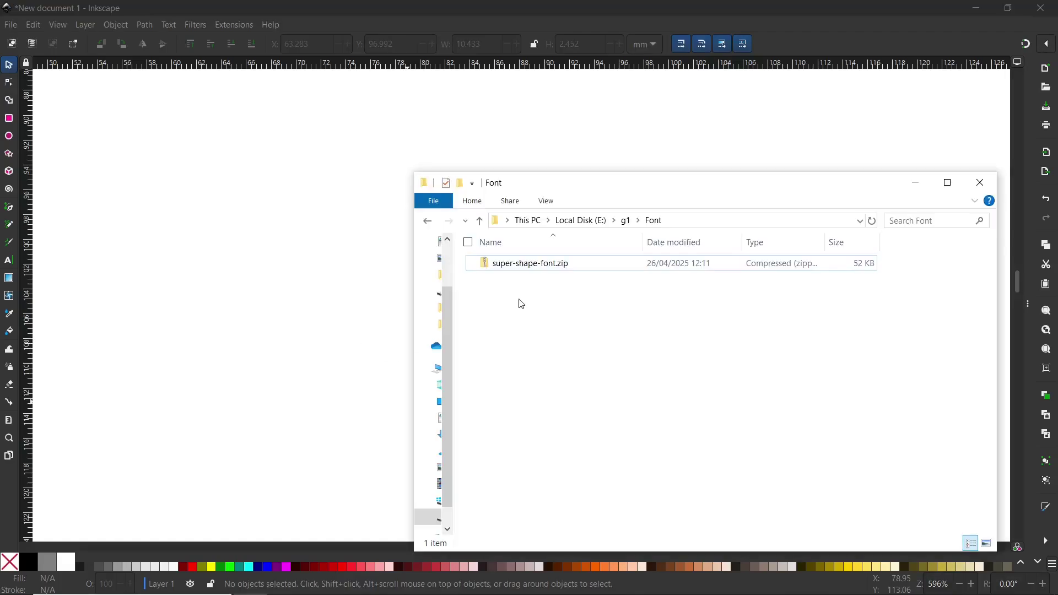
- Open super-shape-font.zip to show info.txt and SuperShape-PV9qE.ttf
double_click(521, 265)
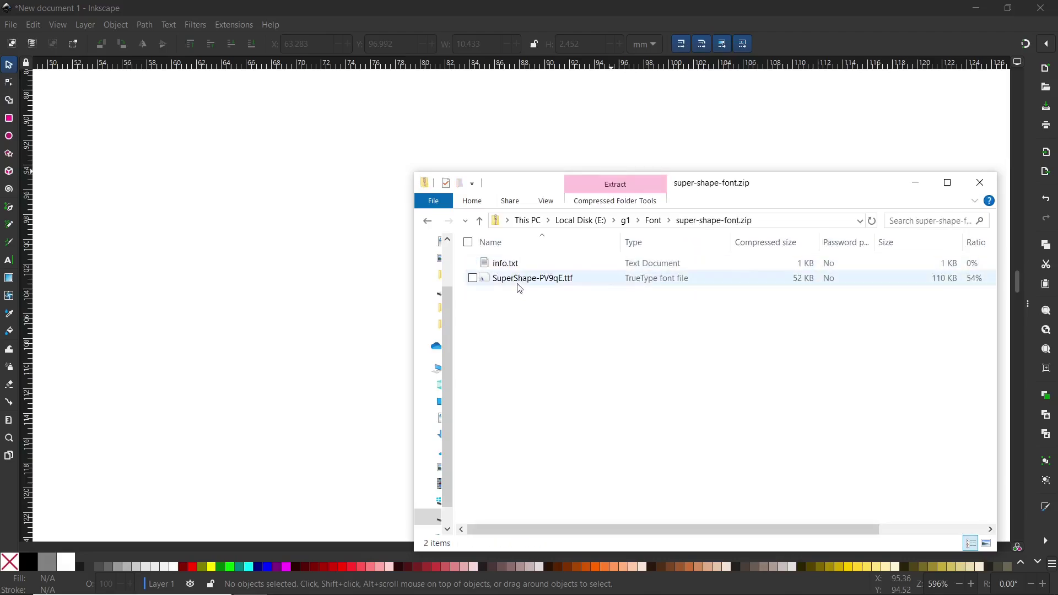
- Preview SuperShape-PV9qE.ttf, install the Super Shape font, and close the preview
double_click(519, 279)
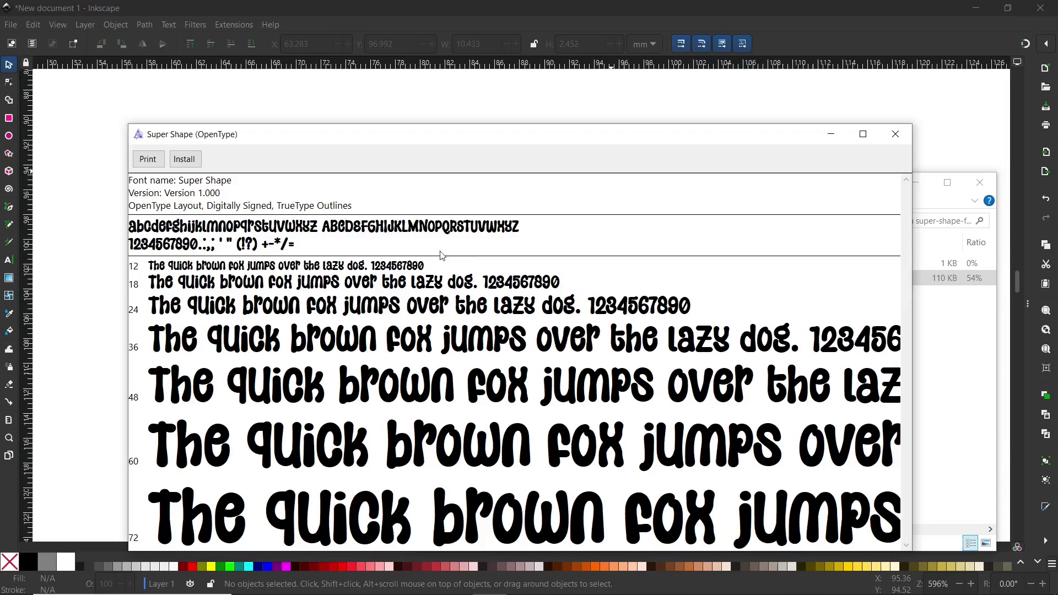
click(186, 161)
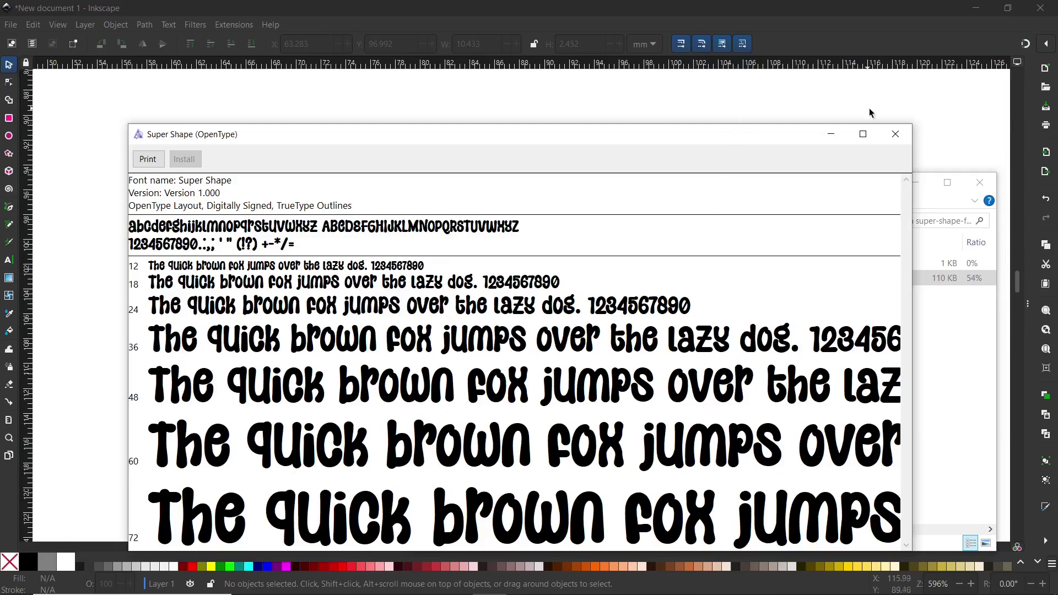
click(895, 133)
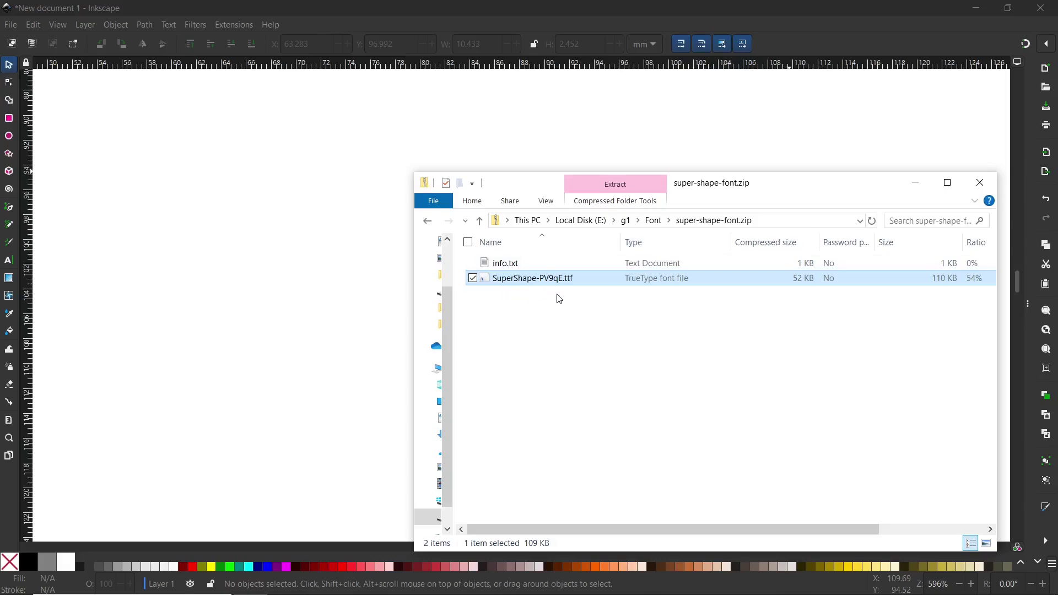
- Close File Explorer and start a new text object on the Inkscape page
click(980, 182)
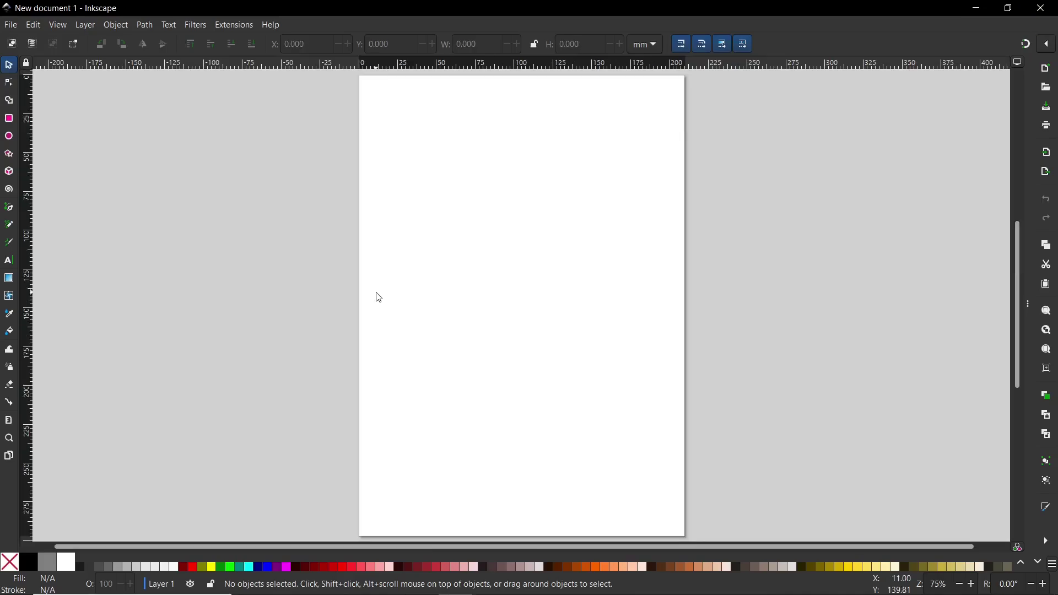
click(9, 261)
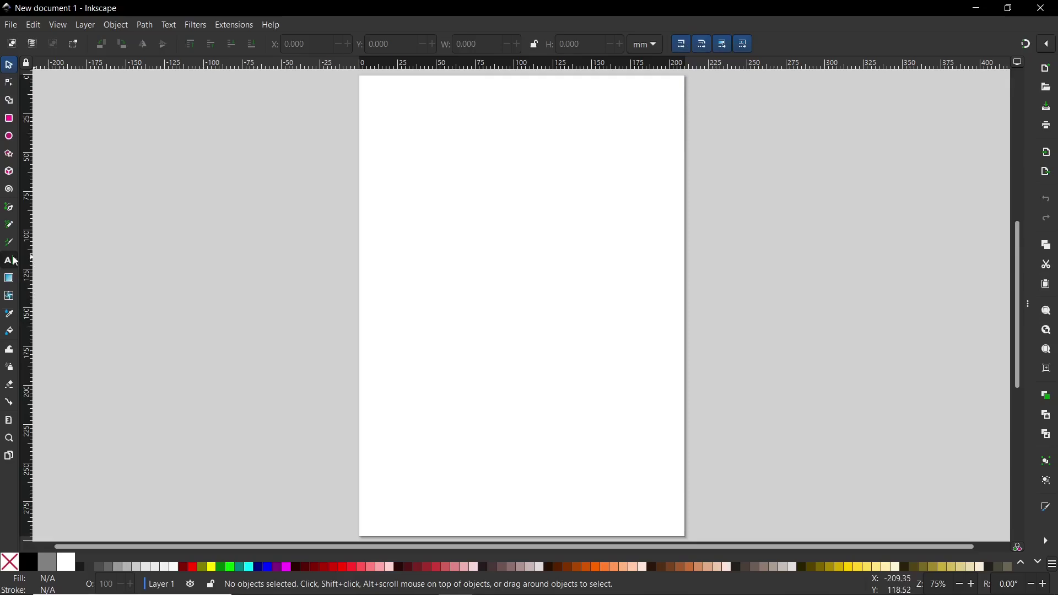
click(424, 207)
ctrl+scroll(432, 228, up, 1)
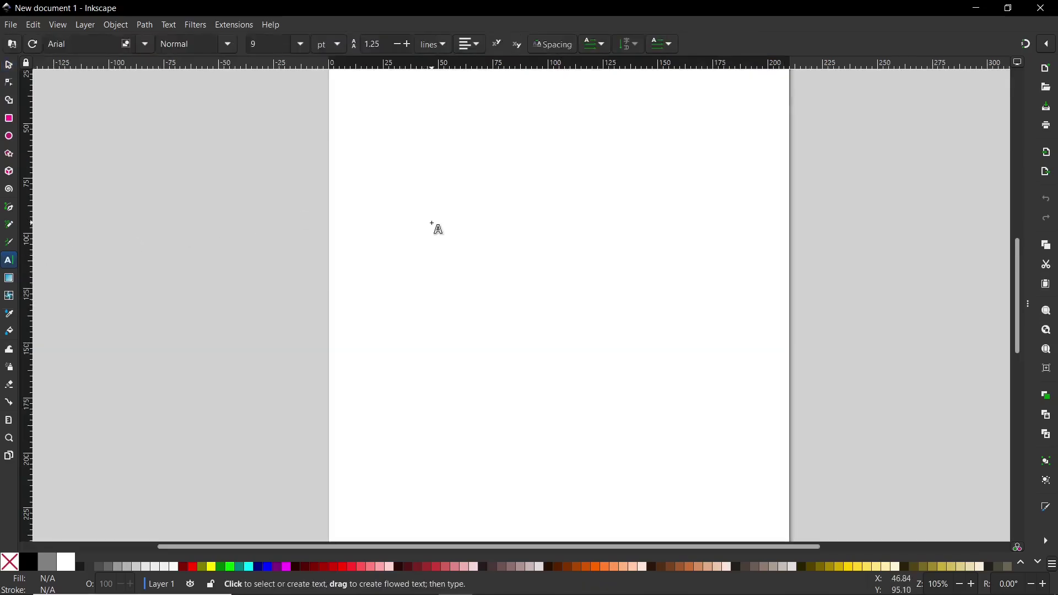
ctrl+scroll(436, 229, up, 1)
ctrl+scroll(429, 207, up, 2)
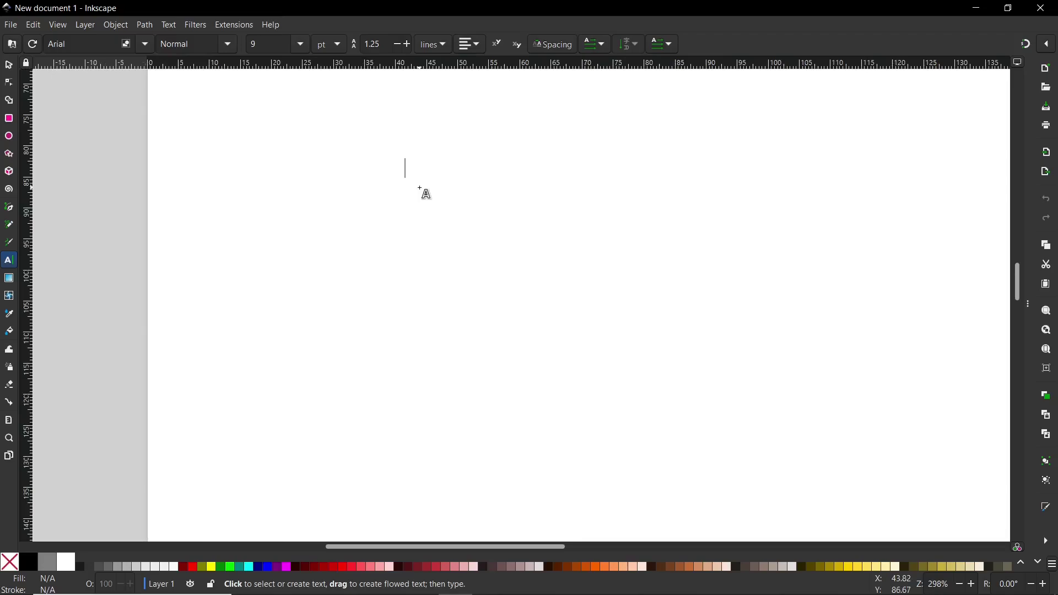
text(TEST TEXT)
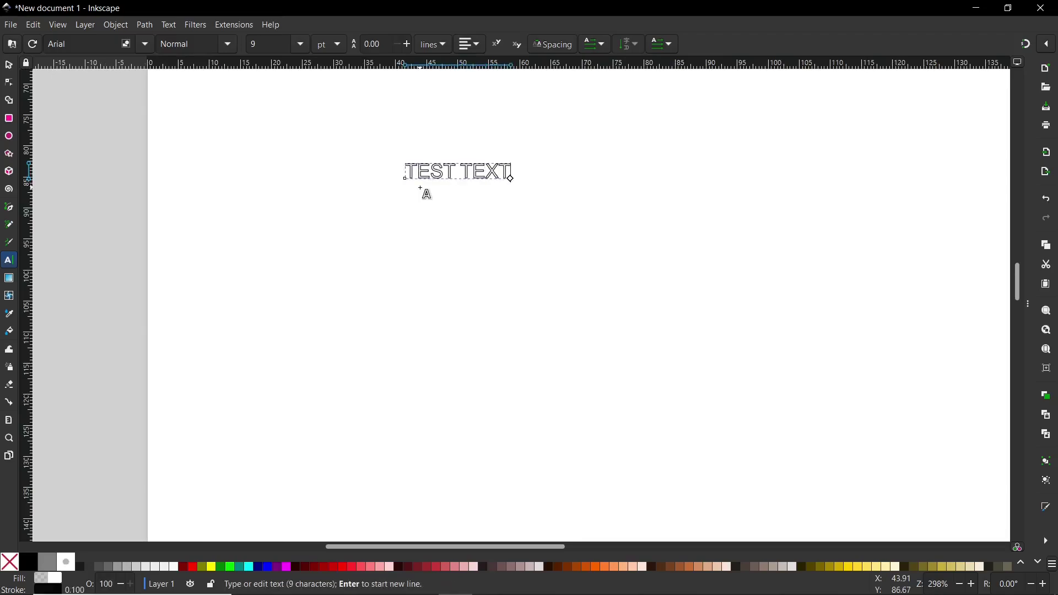
- Finish the TEST TEXT entry and switch its font family from Arial to Super Shape
key(Escape)
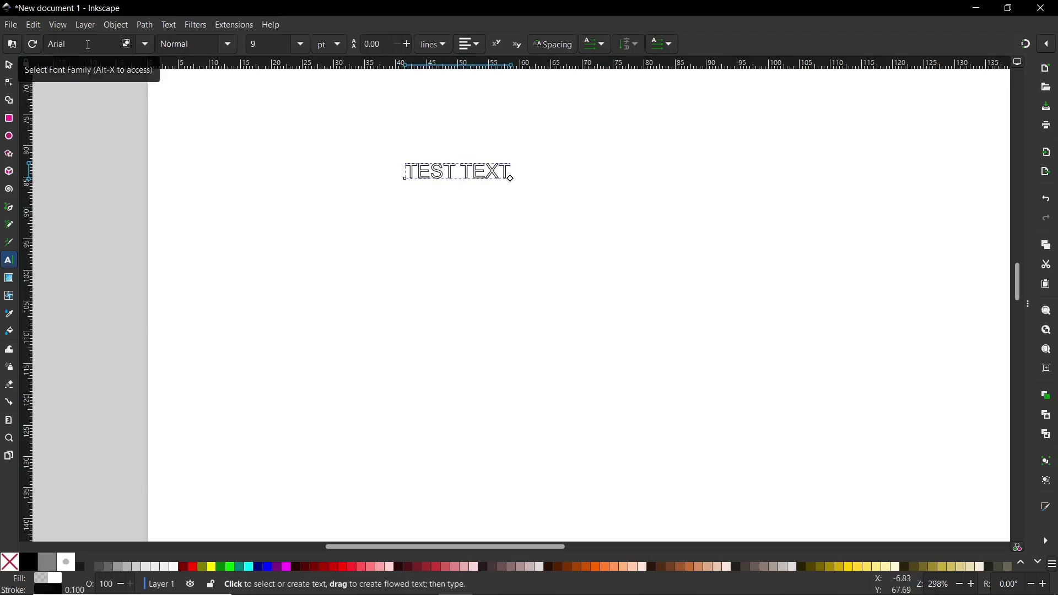
click(88, 44)
key(BackSpace)
key(BackSpace)
key(BackSpace)
key(BackSpace)
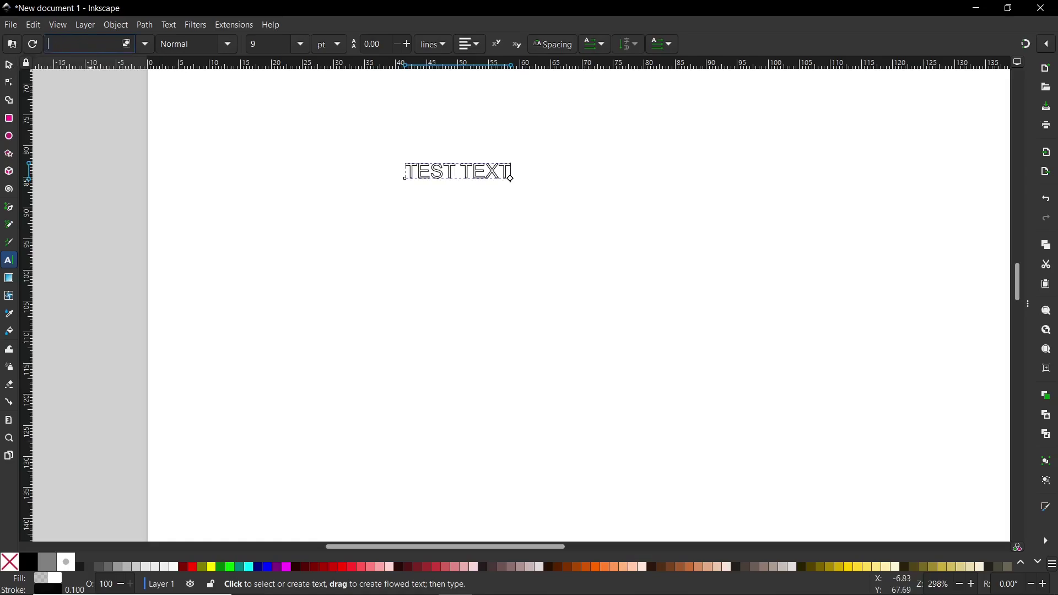
text(Super)
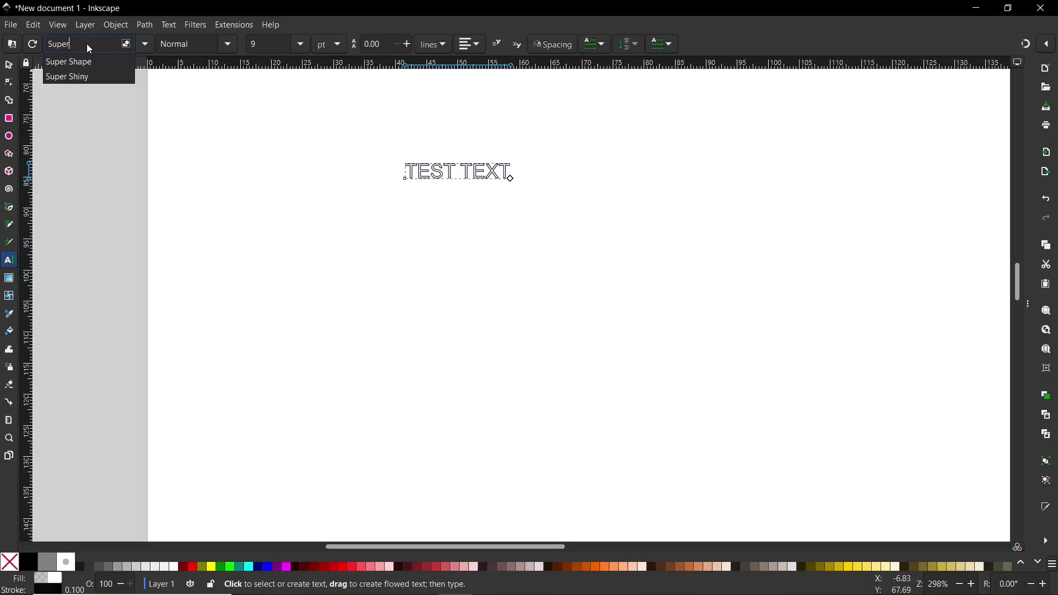
text( Shape)
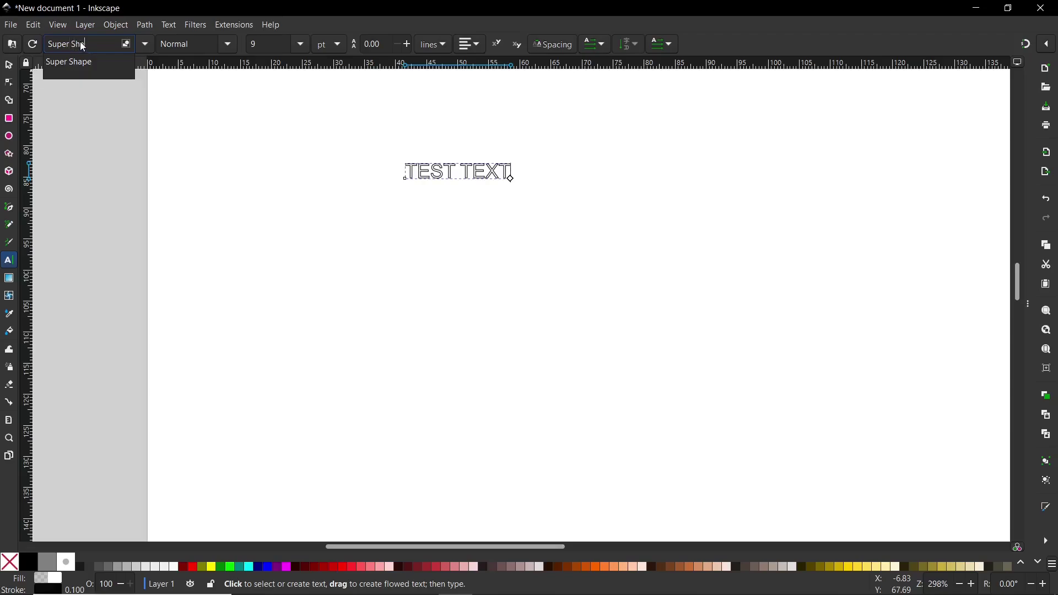
key(Return)
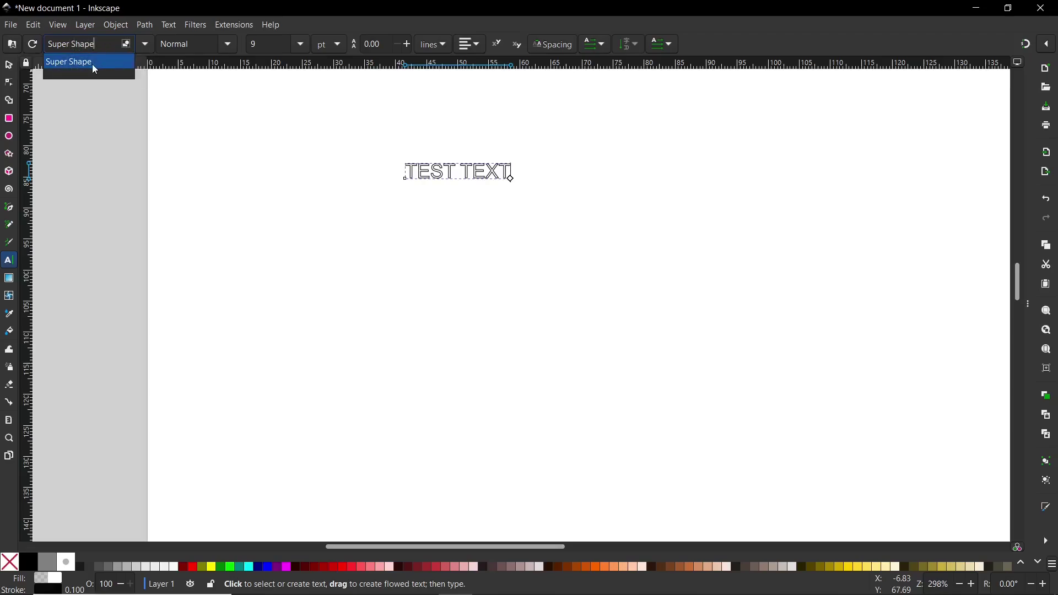
click(91, 63)
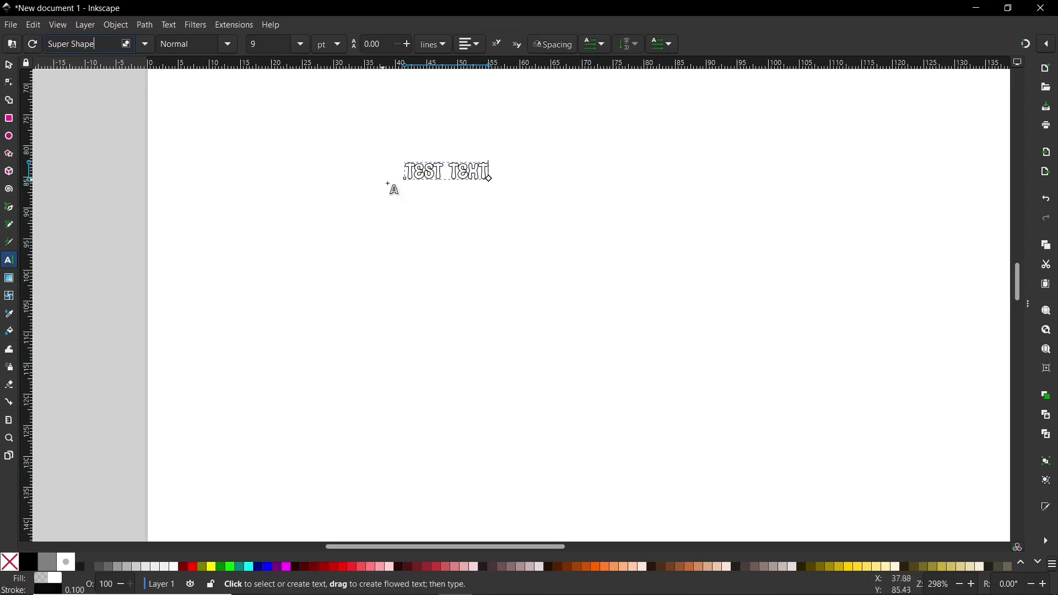